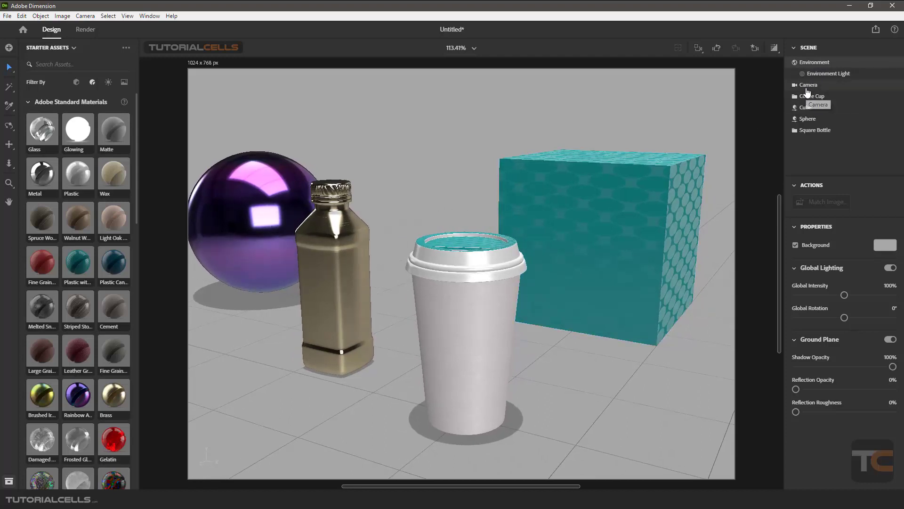
# - Select the scene camera and orbit it around the sphere, bottle, cup and cube
pyautogui.click(807, 89)
pyautogui.moveTo(375, 329); pyautogui.dragTo(765, 330, button='right')
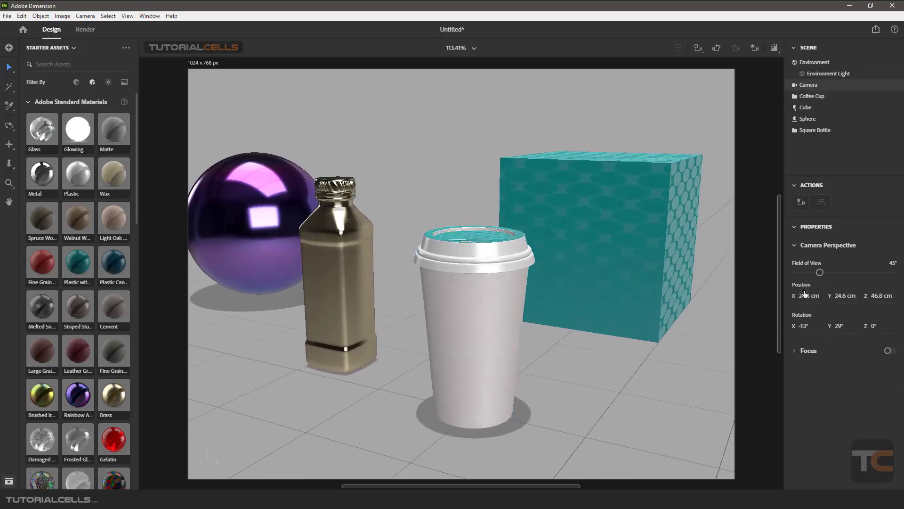
pyautogui.moveTo(554, 267); pyautogui.dragTo(542, 283, button='right')
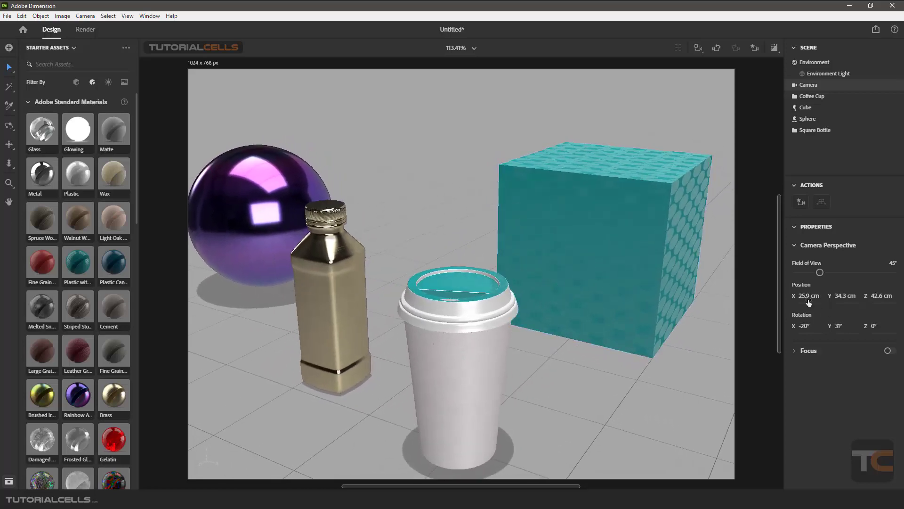
pyautogui.moveTo(511, 302); pyautogui.dragTo(476, 301, button='right')
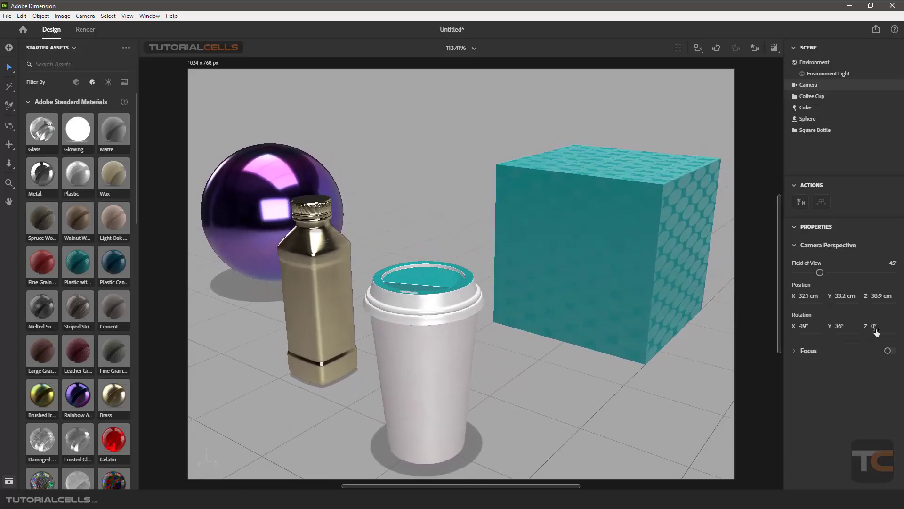
# - Reset the camera's Rotation Z to 0° and orbit to a rotation of -18°, 23°, 0°
pyautogui.moveTo(873, 331); pyautogui.dragTo(875, 330)
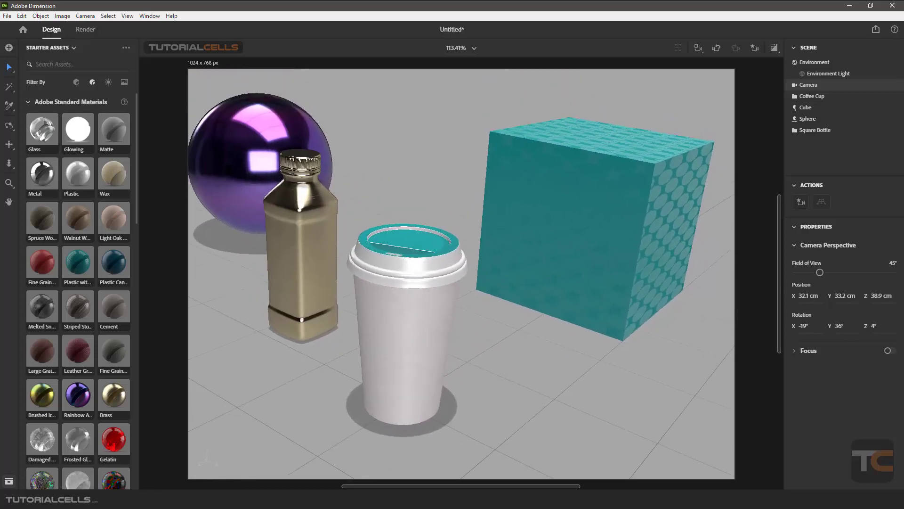
pyautogui.click(873, 326)
pyautogui.write('0')
pyautogui.press('Return')
pyautogui.moveTo(703, 328); pyautogui.dragTo(608, 319, button='right')
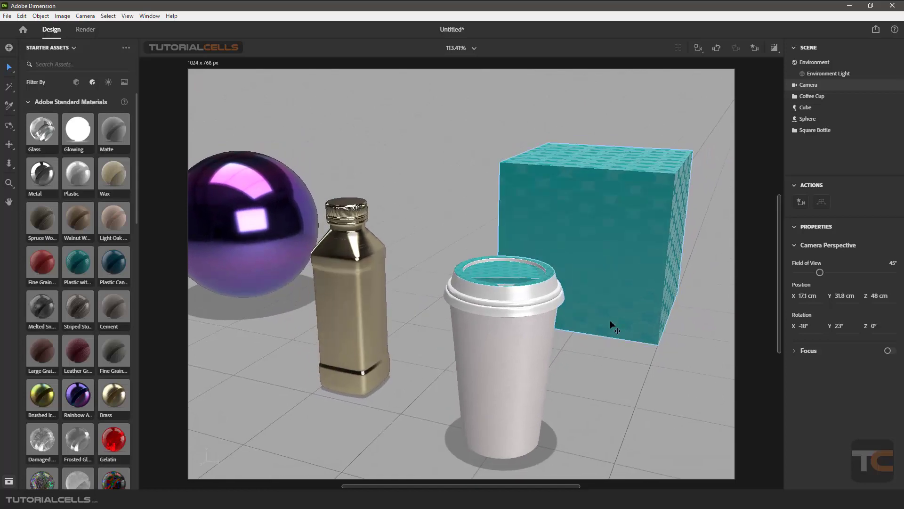
# - Dolly and orbit the camera toward the cup, ending at X 10.1, Y 14, Z 30.3 cm
pyautogui.scroll(-5, 502, 307)
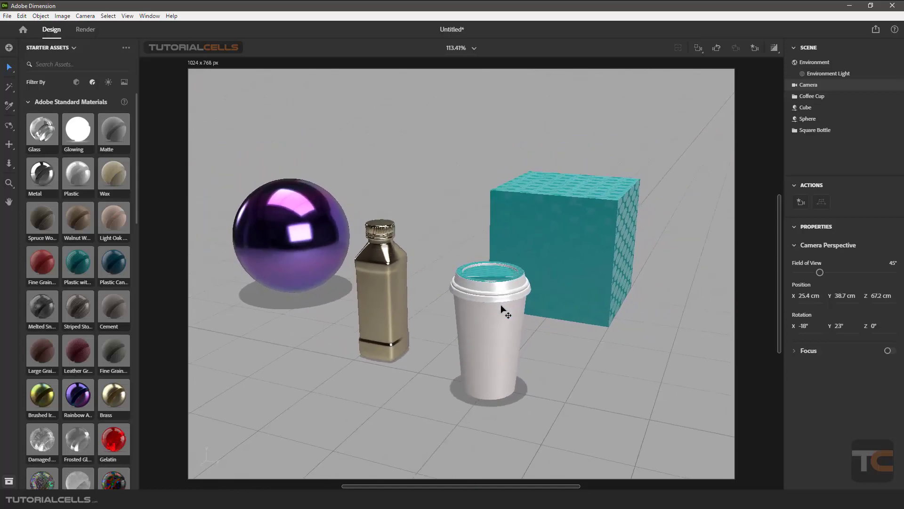
pyautogui.scroll(3, 501, 305)
pyautogui.scroll(-3, 502, 309)
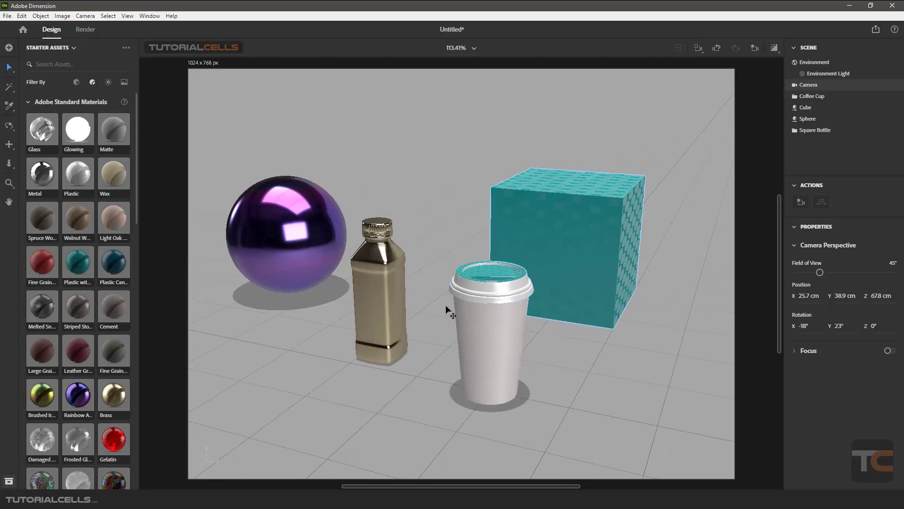
pyautogui.scroll(3, 445, 305)
pyautogui.moveTo(485, 311); pyautogui.dragTo(504, 315, button='right')
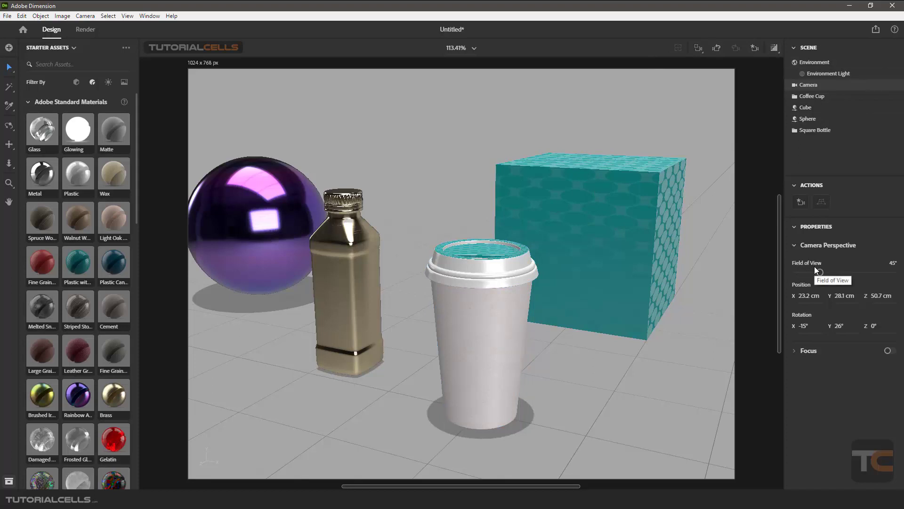
pyautogui.scroll(3, 528, 335)
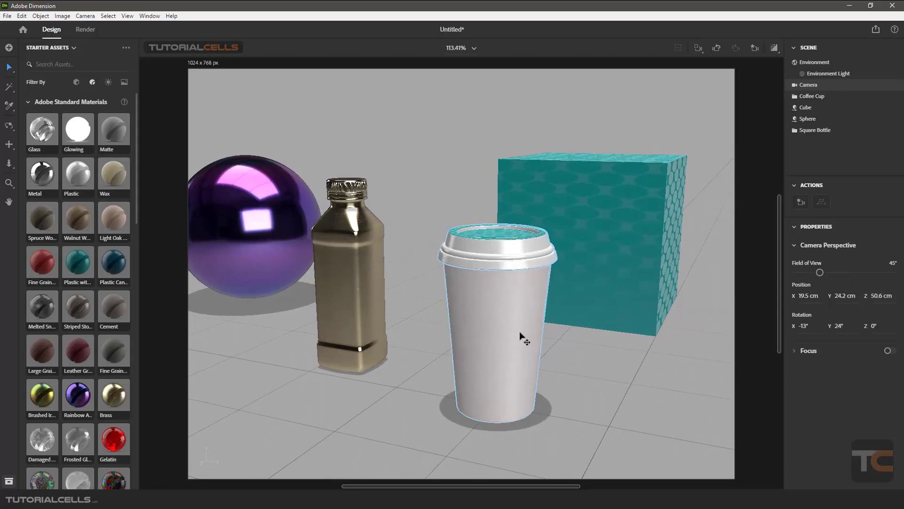
pyautogui.scroll(3, 521, 335)
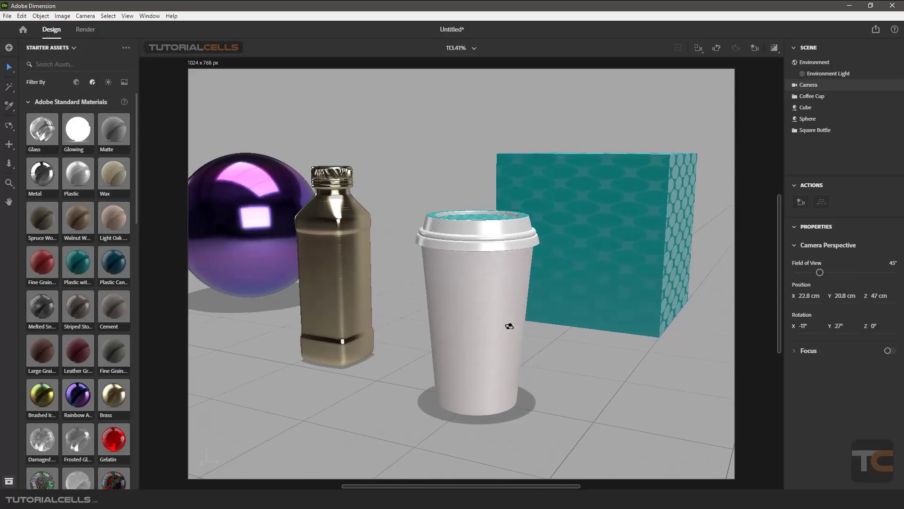
pyautogui.moveTo(523, 326); pyautogui.dragTo(497, 307)
pyautogui.scroll(5, 523, 316)
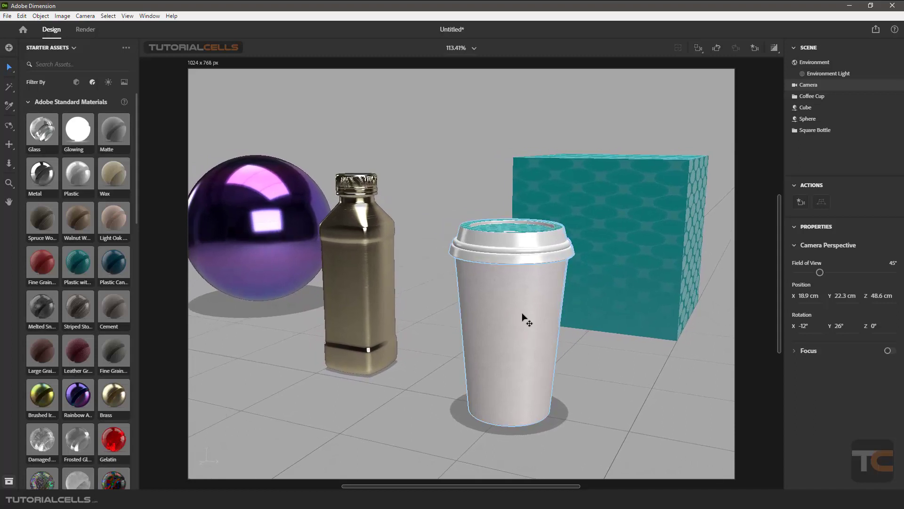
pyautogui.scroll(4, 520, 313)
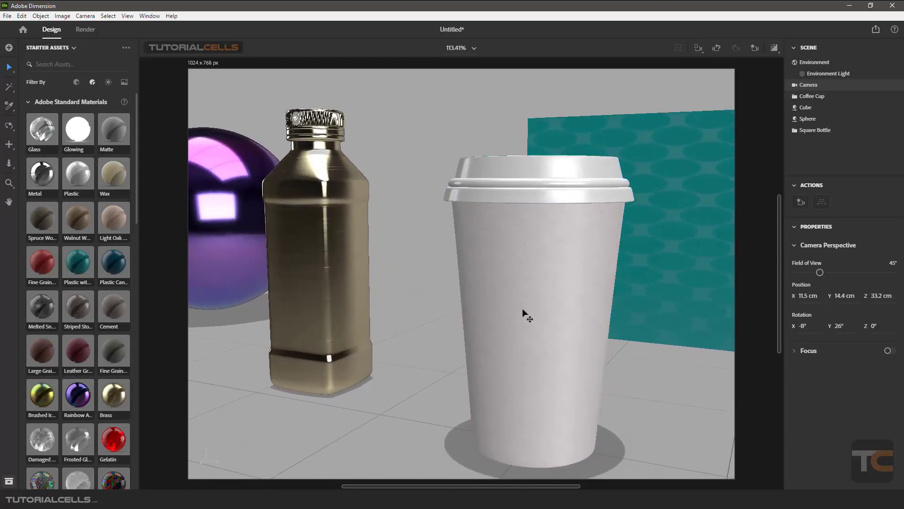
pyautogui.scroll(2, 522, 308)
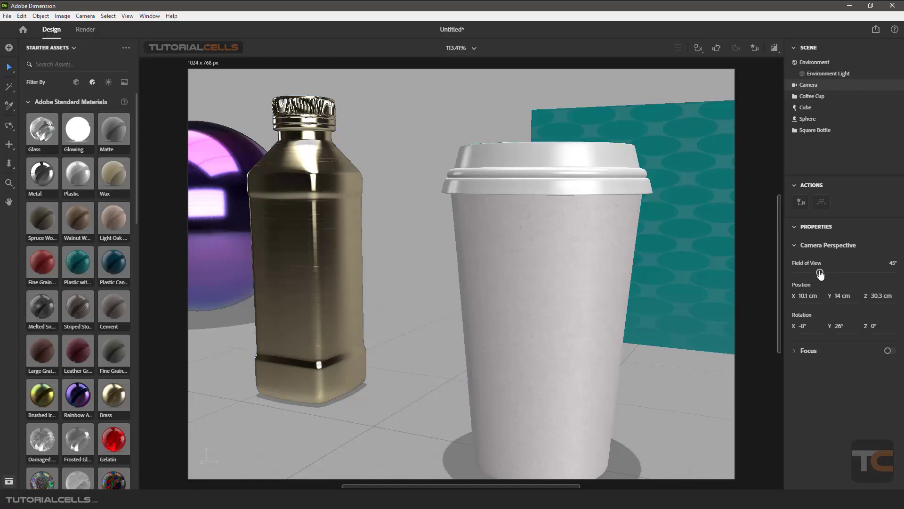
# - Widen the camera's field of view to 89° and apply Frame All
pyautogui.moveTo(820, 273); pyautogui.dragTo(844, 273)
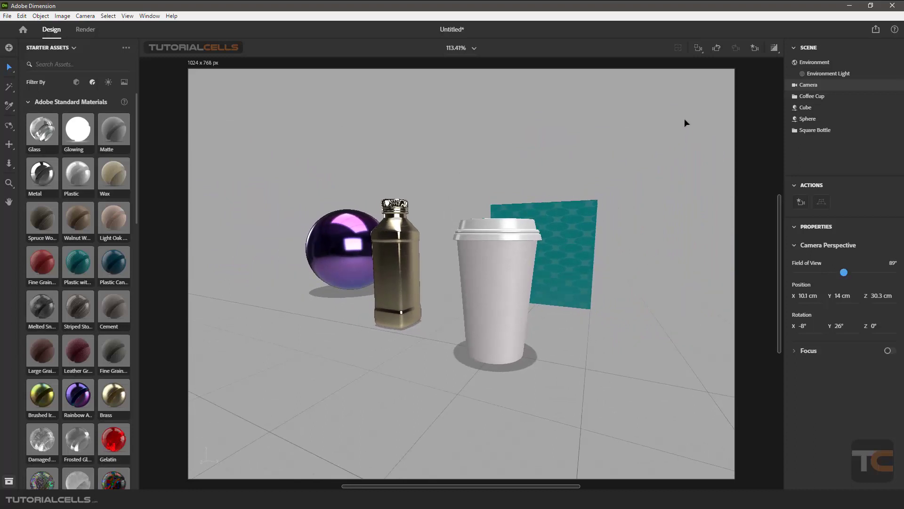
pyautogui.click(701, 52)
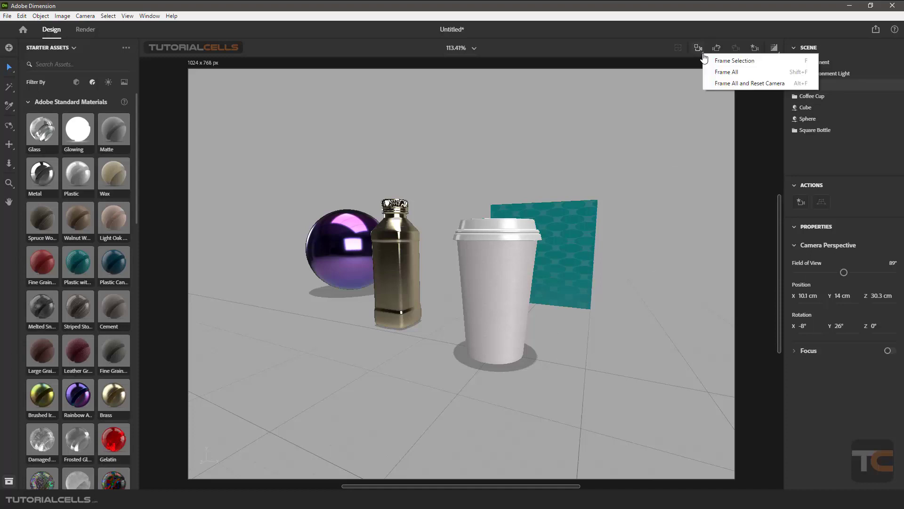
pyautogui.click(718, 75)
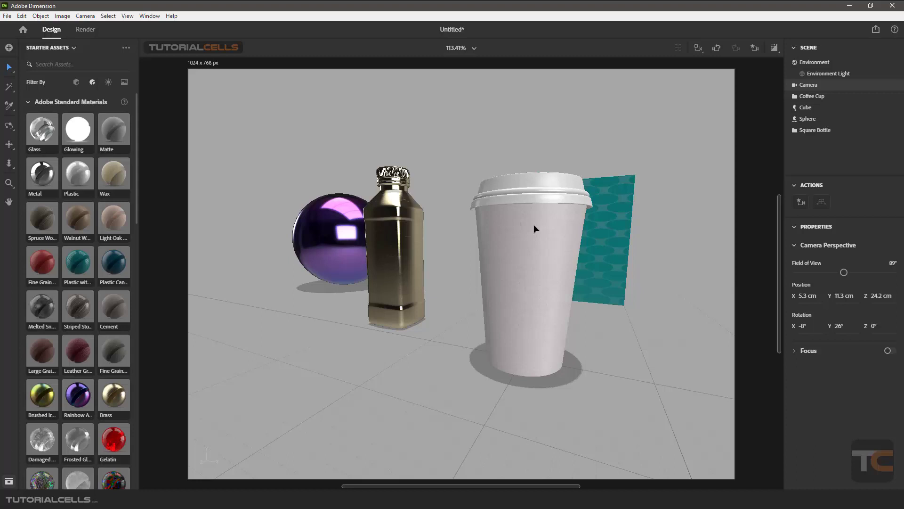
# - Narrow the camera's field of view to 40°
pyautogui.moveTo(844, 271); pyautogui.dragTo(833, 272)
pyautogui.click(888, 263)
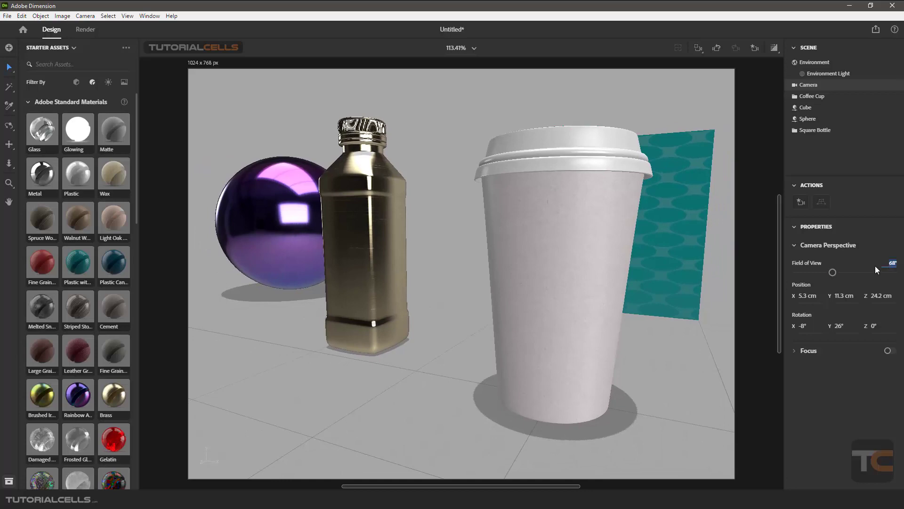
pyautogui.write('40')
pyautogui.press('Return')
# - Orbit down on the scene and set the field of view to 49° for a full overview
pyautogui.scroll(-5, 474, 246)
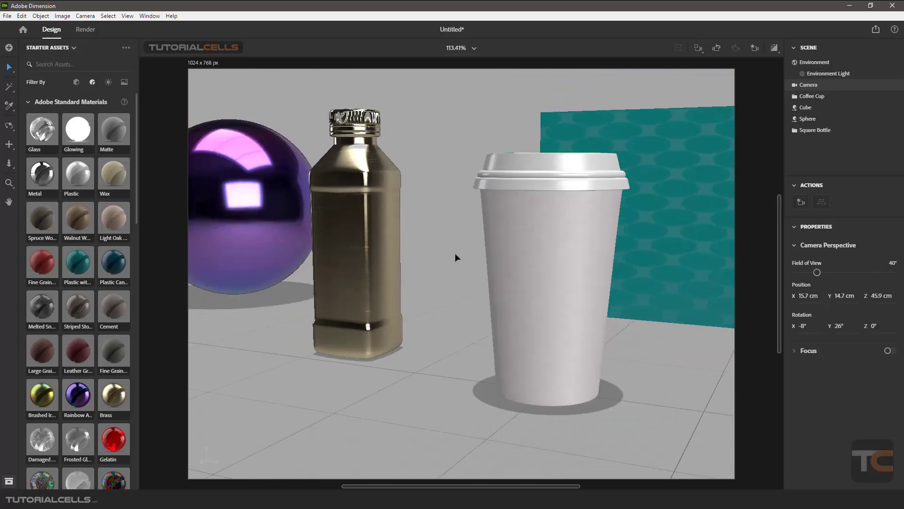
pyautogui.moveTo(450, 257); pyautogui.dragTo(468, 295, button='right')
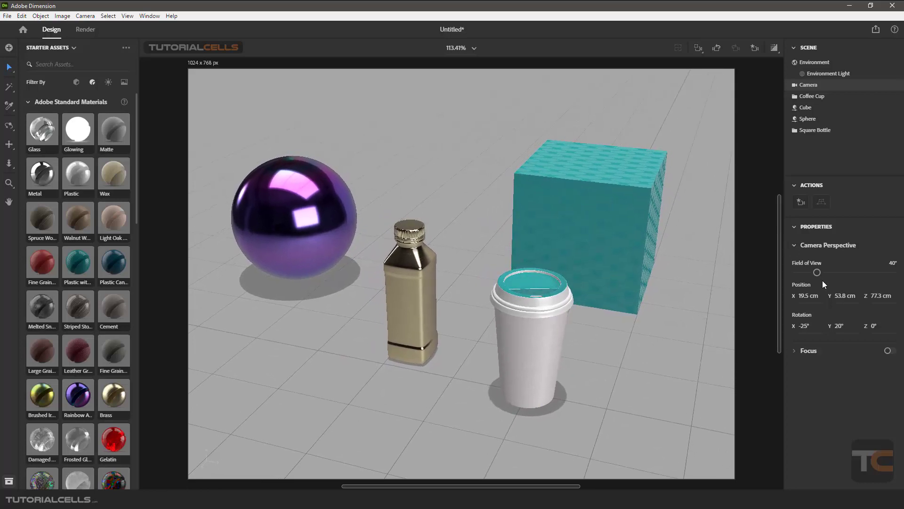
pyautogui.moveTo(817, 275); pyautogui.dragTo(823, 274)
pyautogui.scroll(3, 447, 297)
pyautogui.moveTo(518, 303); pyautogui.dragTo(512, 278, button='right')
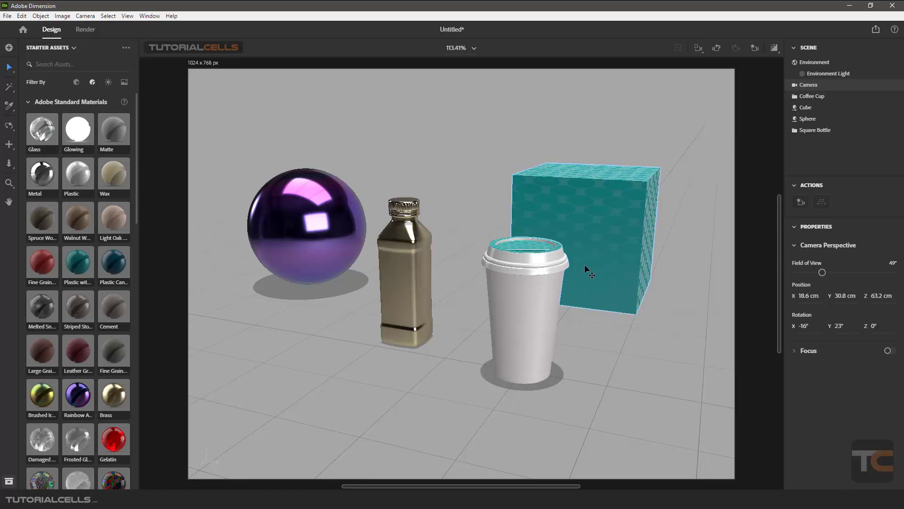
# - Dolly and orbit close to the cup and bottle, then expand the camera's Focus section
pyautogui.scroll(5, 509, 306)
pyautogui.moveTo(552, 298); pyautogui.dragTo(507, 256, button='right')
pyautogui.scroll(2, 528, 274)
pyautogui.scroll(1, 515, 268)
pyautogui.moveTo(508, 256); pyautogui.dragTo(533, 277, button='middle')
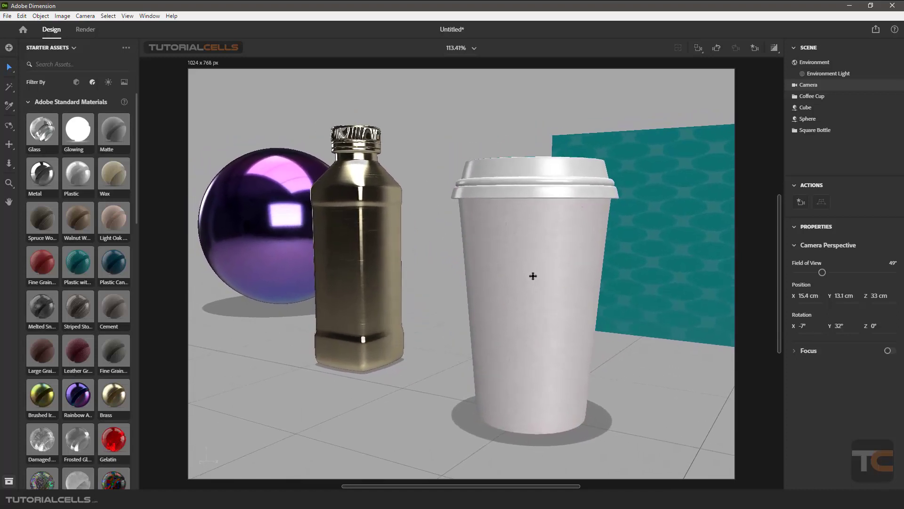
pyautogui.click(798, 354)
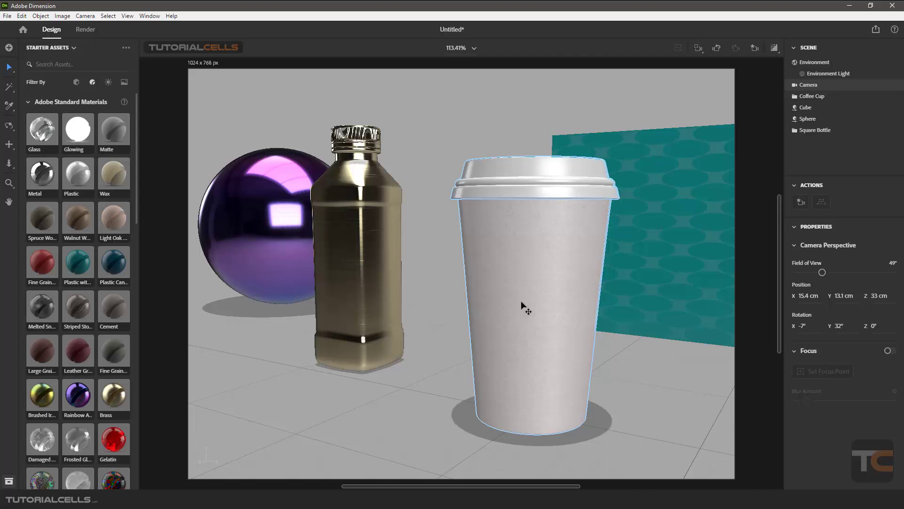
# - Turn on camera Focus with the coffee cup as the focus point, blurring the bottle and sphere
pyautogui.click(889, 351)
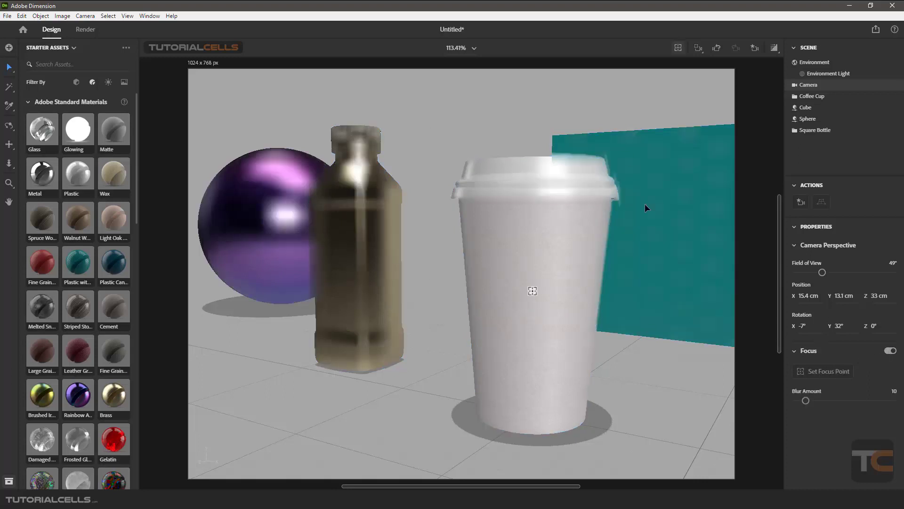
pyautogui.click(822, 374)
pyautogui.click(517, 293)
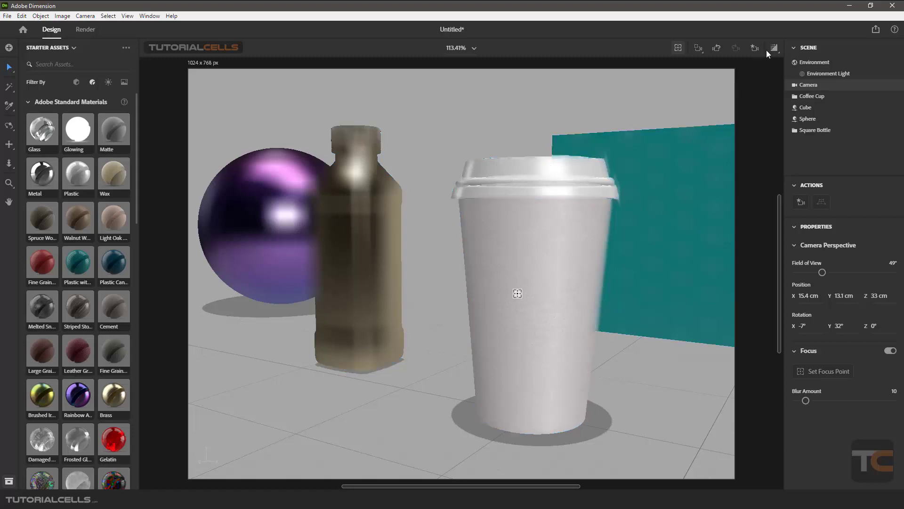
pyautogui.click(517, 293)
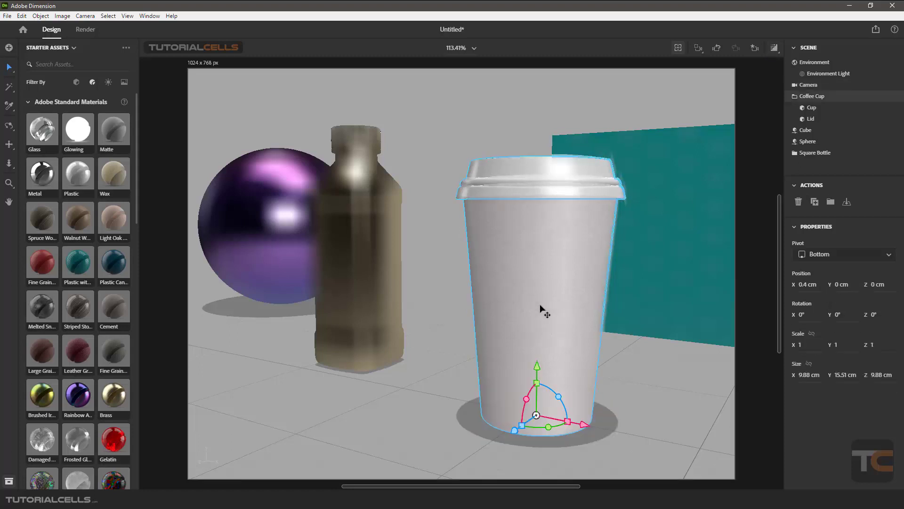
pyautogui.click(808, 85)
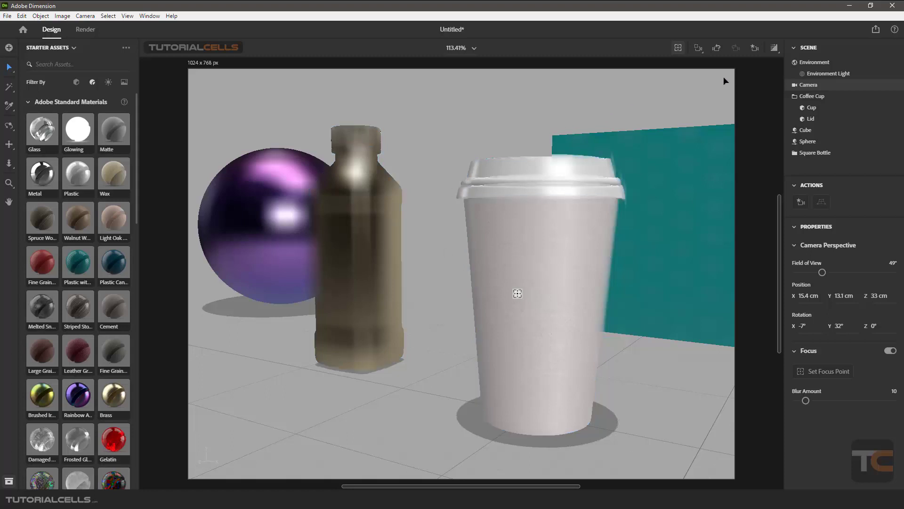
# - Turn on the render preview and lower the camera blur amount from 10 to 2.9
pyautogui.click(774, 49)
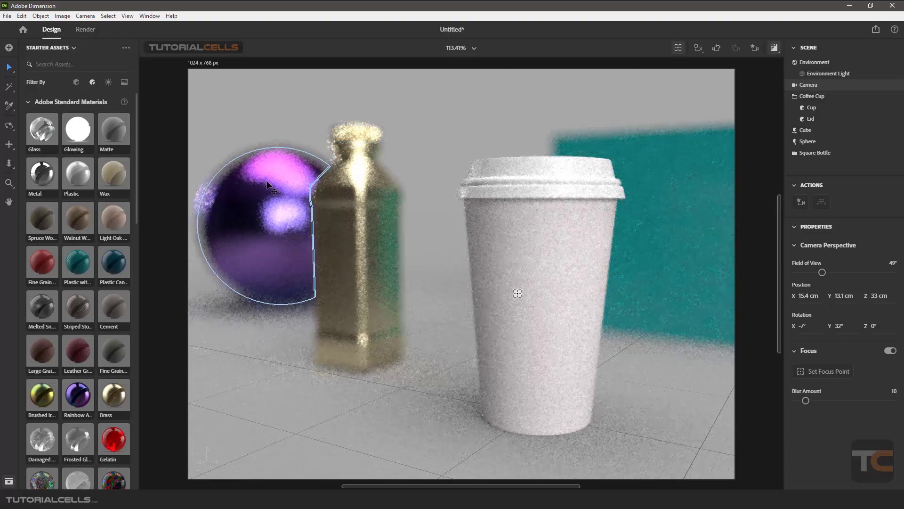
pyautogui.moveTo(806, 400); pyautogui.dragTo(802, 401)
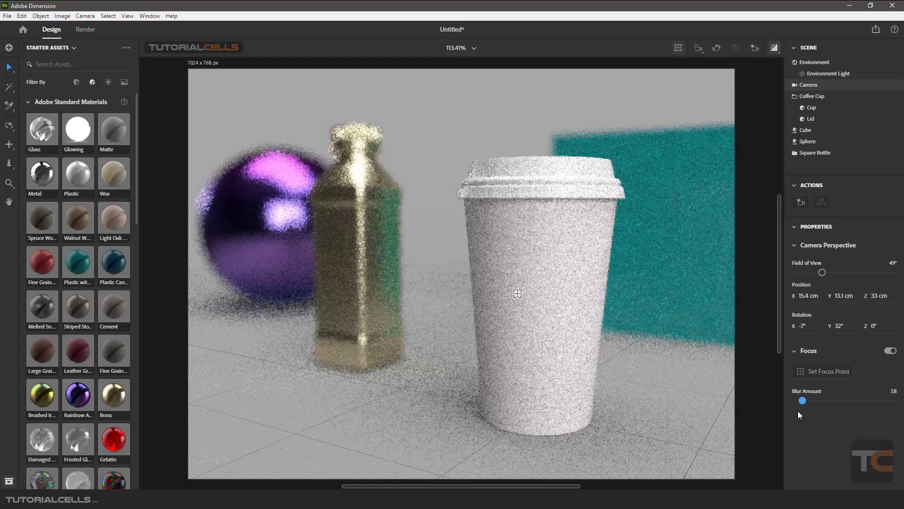
pyautogui.moveTo(803, 401); pyautogui.dragTo(798, 401)
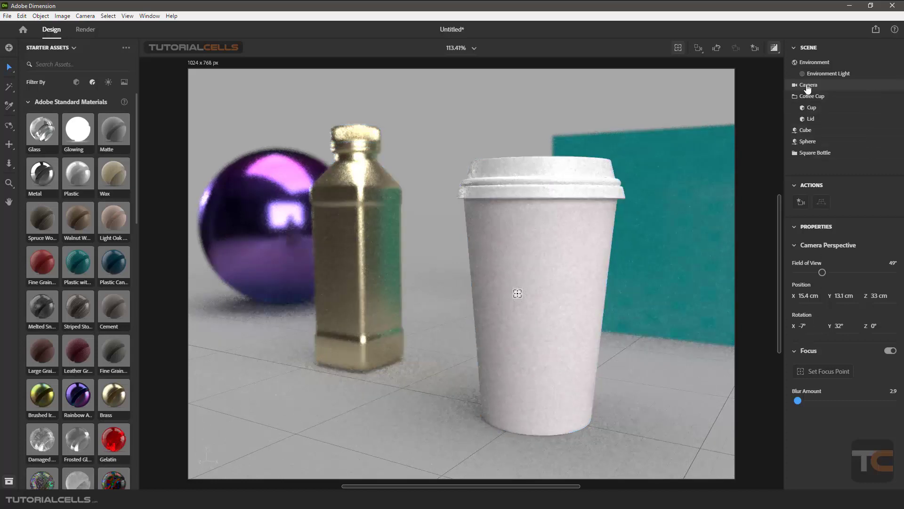
# - Move the focus point onto the bottle, dolly in, and turn off the render preview
pyautogui.click(817, 373)
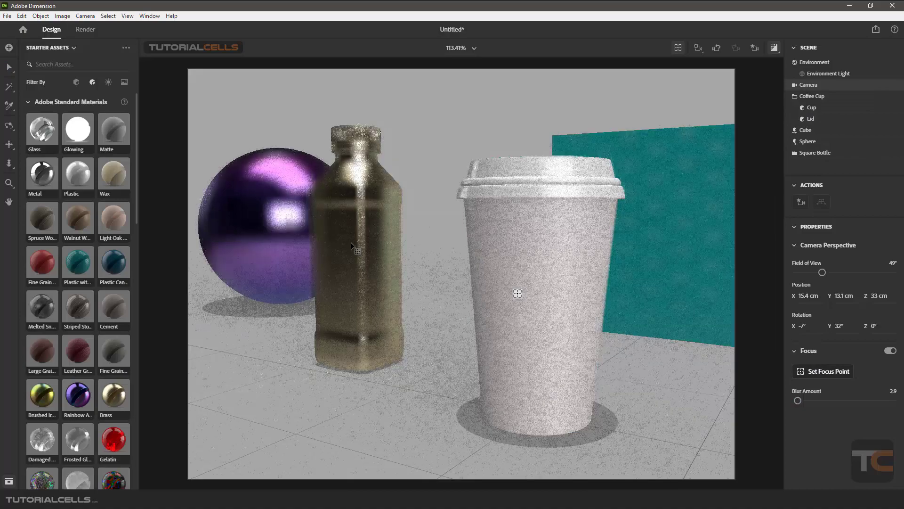
pyautogui.click(360, 250)
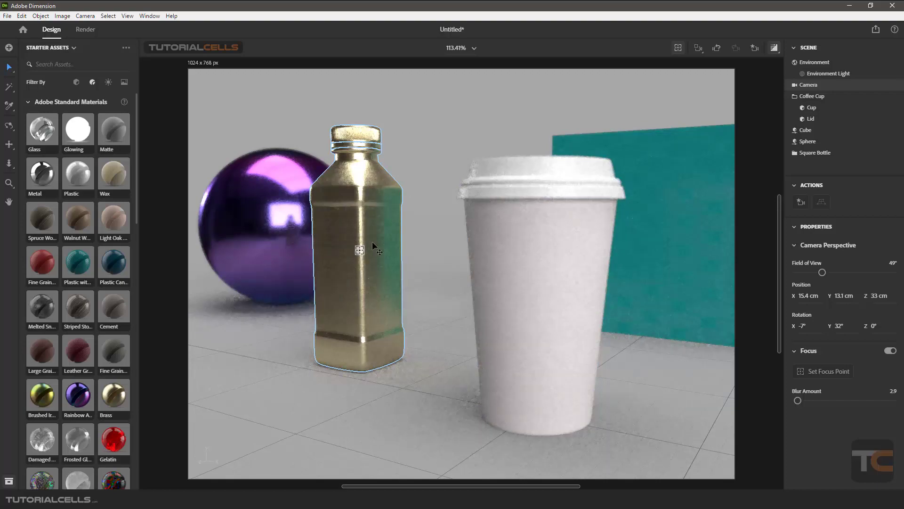
pyautogui.scroll(4, 371, 241)
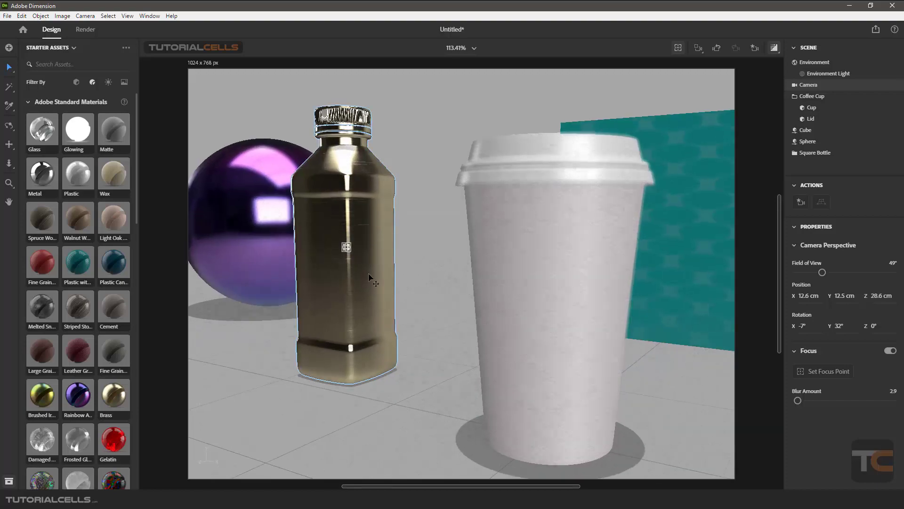
pyautogui.click(775, 49)
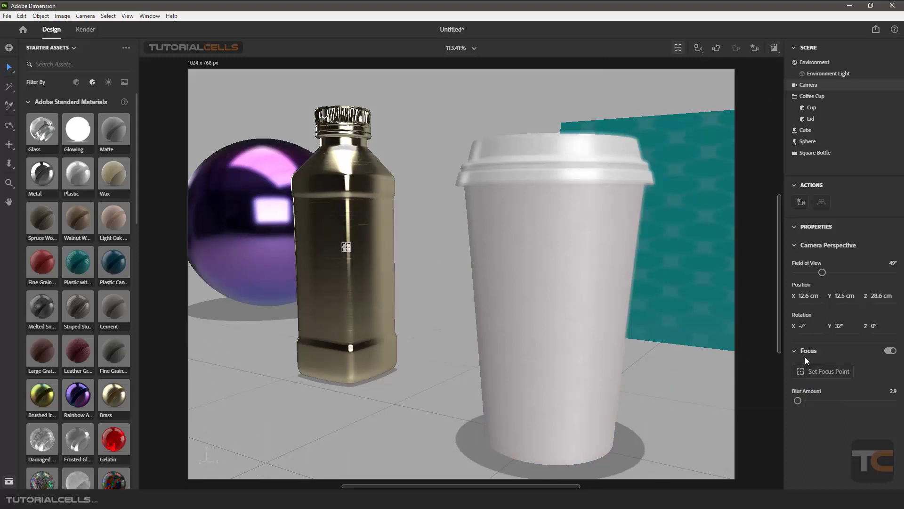
# - Try a blur amount of 4.4, then switch focus blur off and pull the camera back
pyautogui.click(888, 351)
pyautogui.click(888, 351)
pyautogui.click(678, 51)
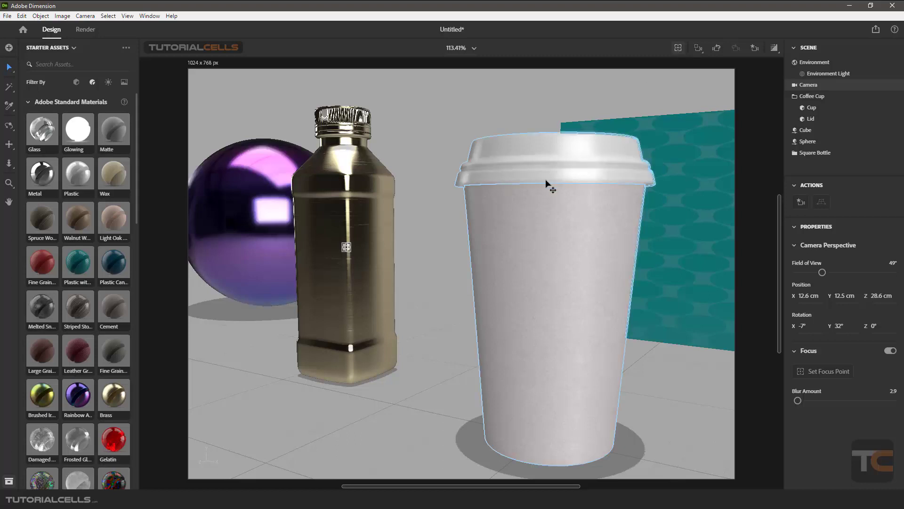
pyautogui.moveTo(797, 402); pyautogui.dragTo(799, 401)
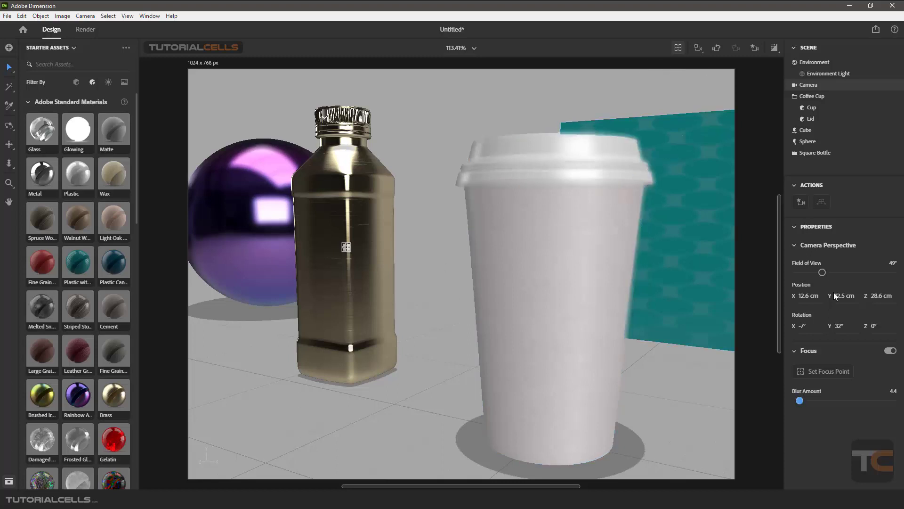
pyautogui.click(891, 351)
pyautogui.scroll(-5, 496, 236)
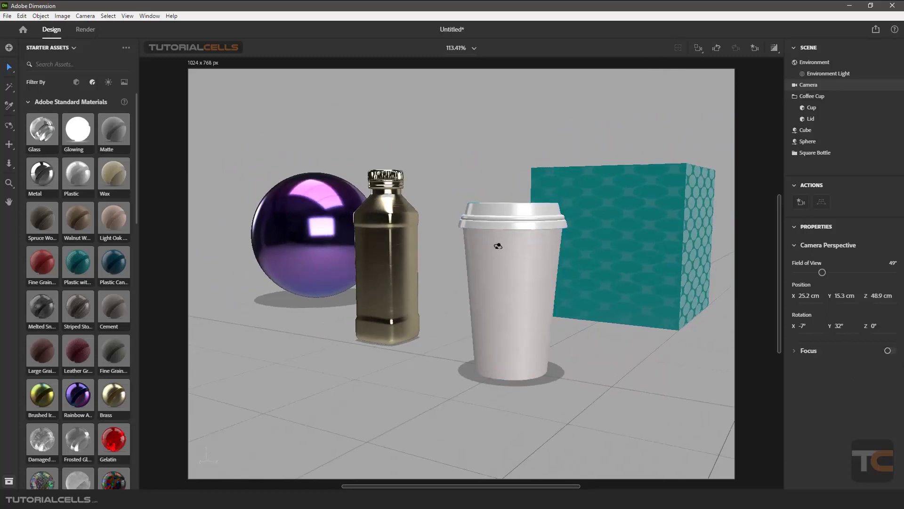
# - Orbit to a higher view of the scene and apply Frame All
pyautogui.moveTo(498, 245); pyautogui.dragTo(513, 260, button='right')
pyautogui.click(698, 48)
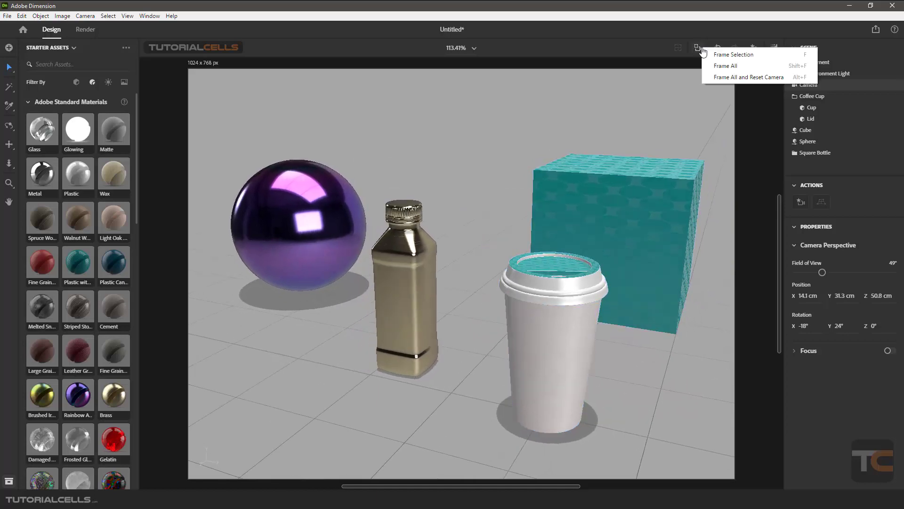
pyautogui.click(697, 86)
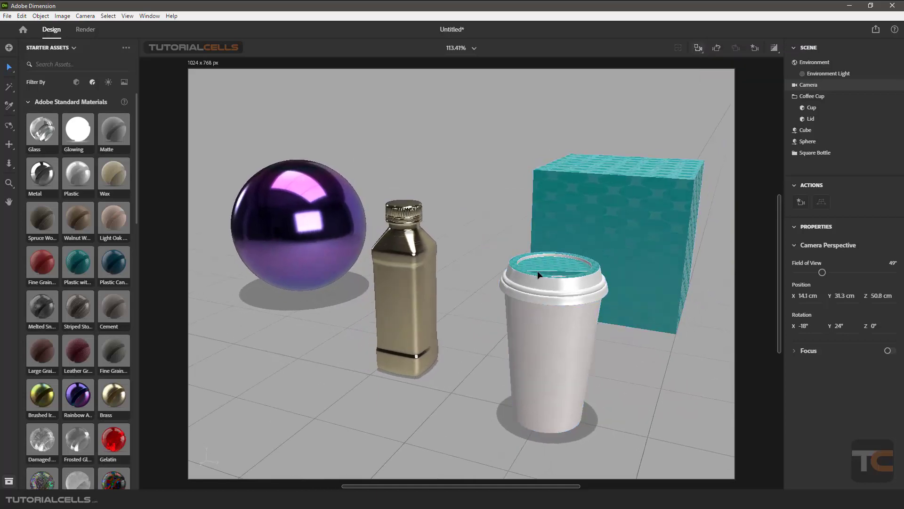
pyautogui.scroll(10, 495, 270)
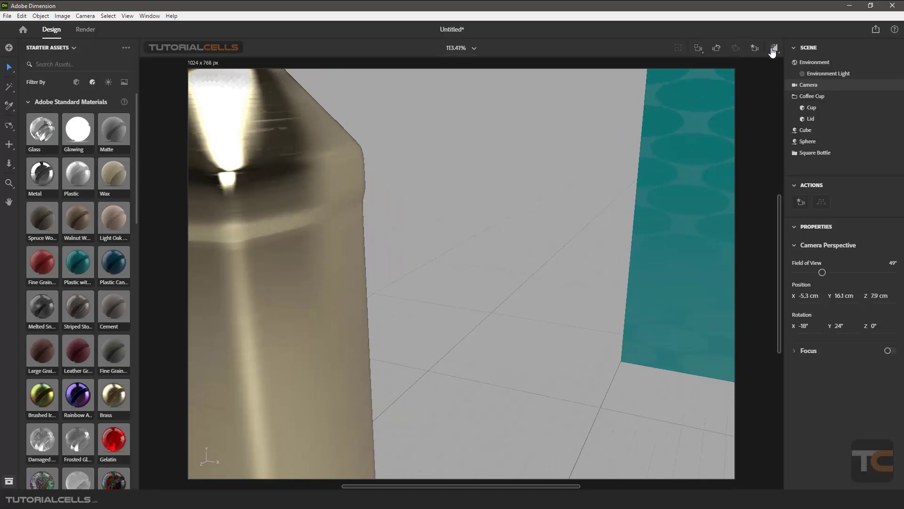
pyautogui.click(700, 52)
pyautogui.click(706, 70)
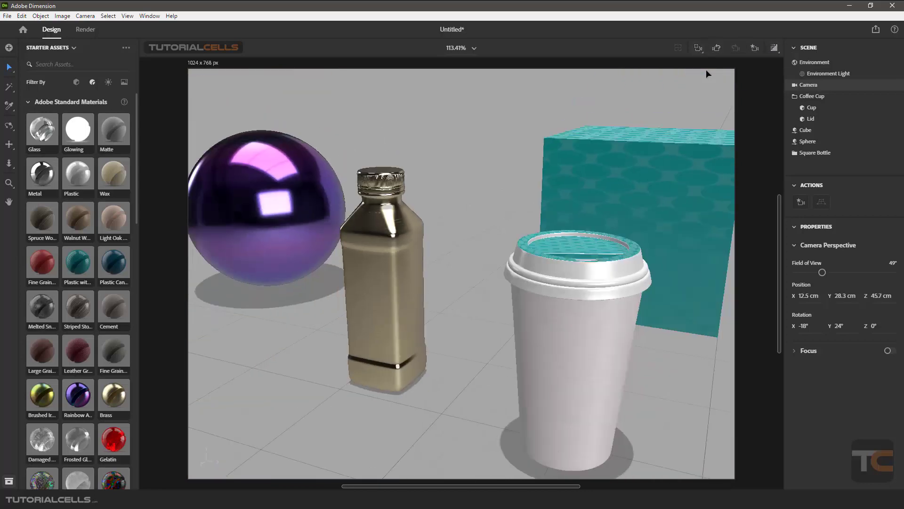
# - Select the square bottle and frame the view onto it
pyautogui.click(700, 50)
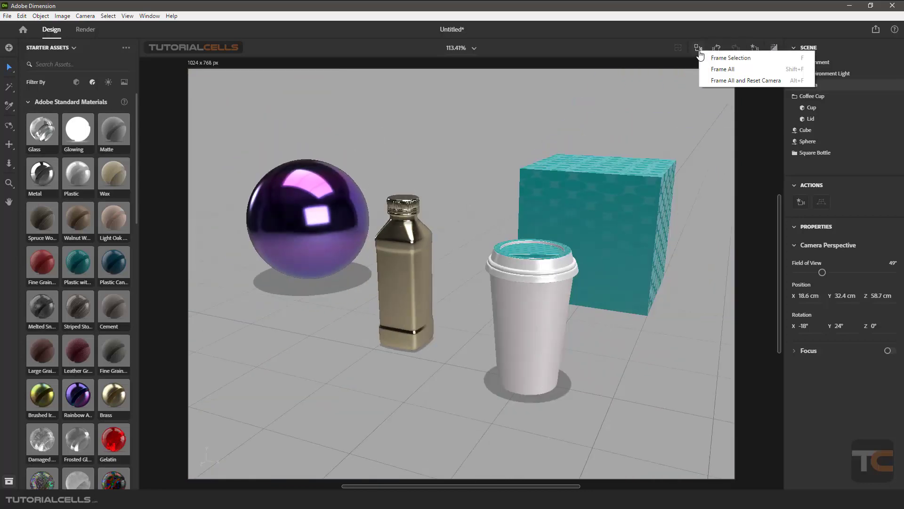
pyautogui.click(414, 280)
pyautogui.click(411, 280)
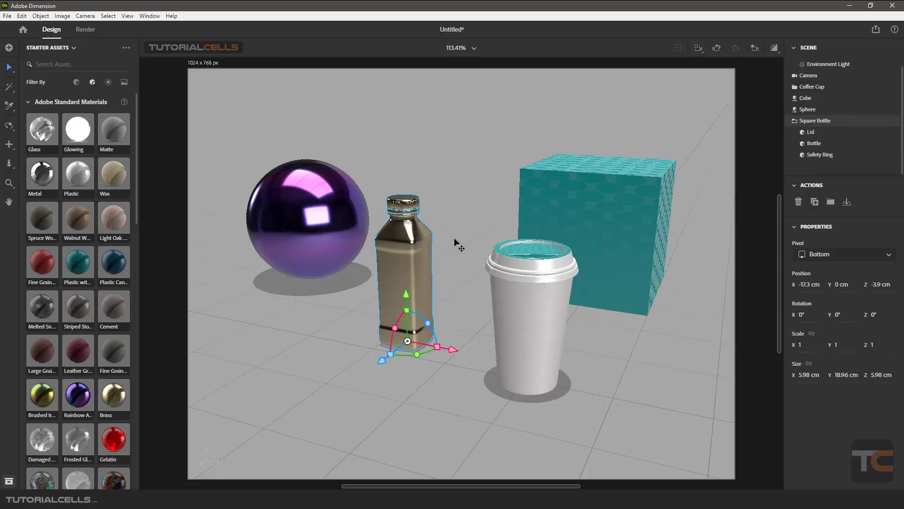
pyautogui.click(700, 49)
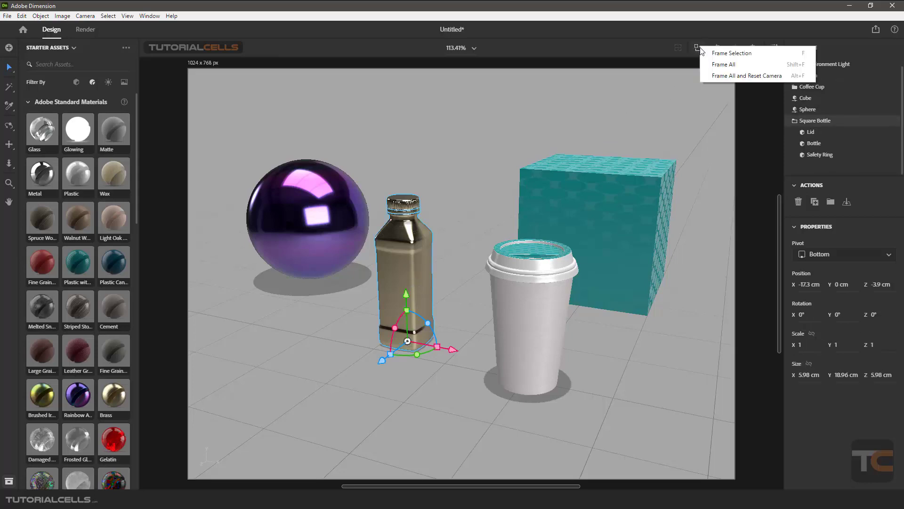
pyautogui.click(727, 55)
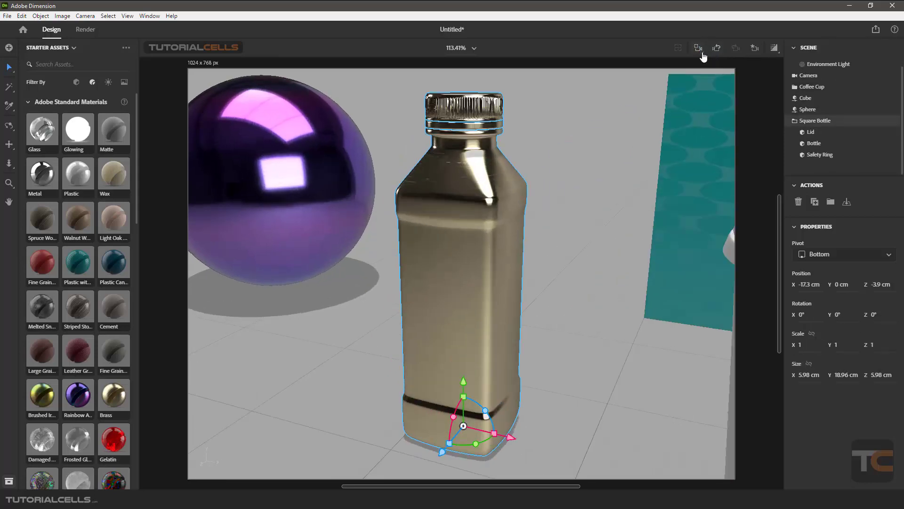
# - Reset the camera to frame the whole scene and deselect the bottle
pyautogui.click(700, 51)
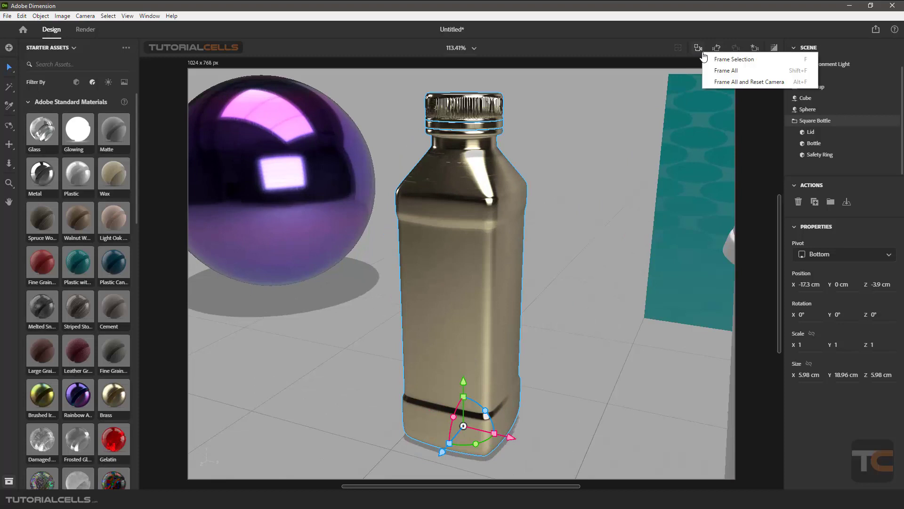
pyautogui.click(720, 83)
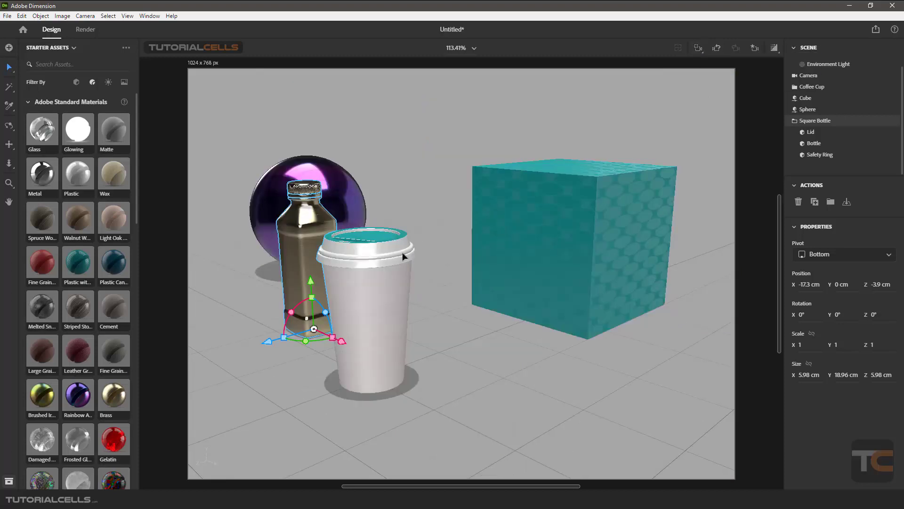
pyautogui.click(438, 236)
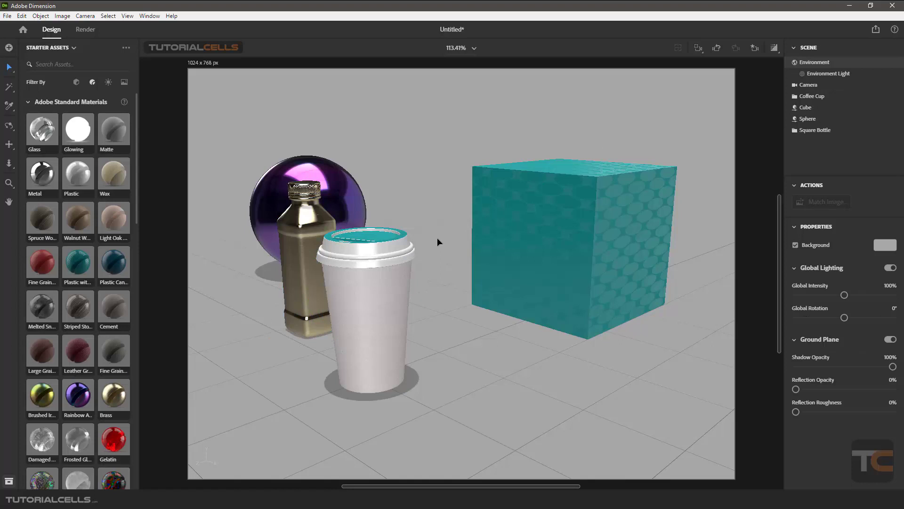
# - Undo the camera reset and a trial orbit to restore the earlier framing
pyautogui.click(717, 49)
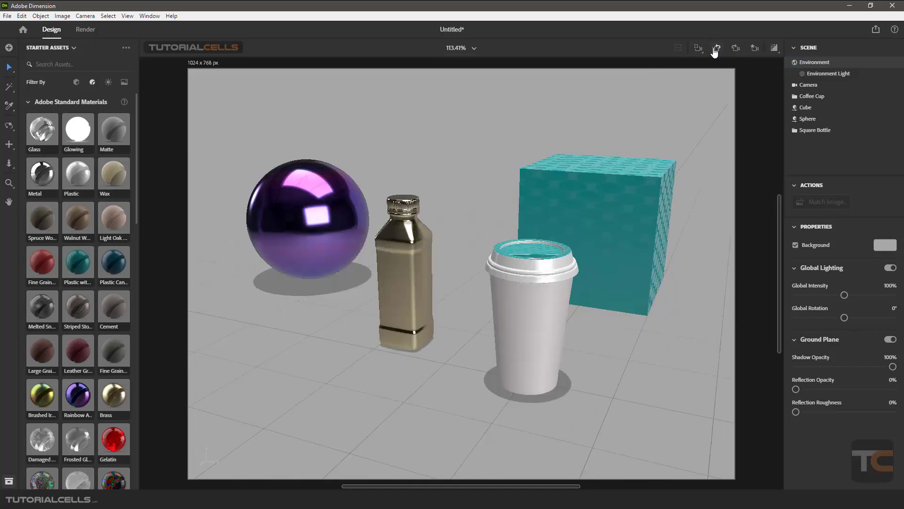
pyautogui.moveTo(507, 208); pyautogui.dragTo(542, 203, button='right')
pyautogui.click(714, 52)
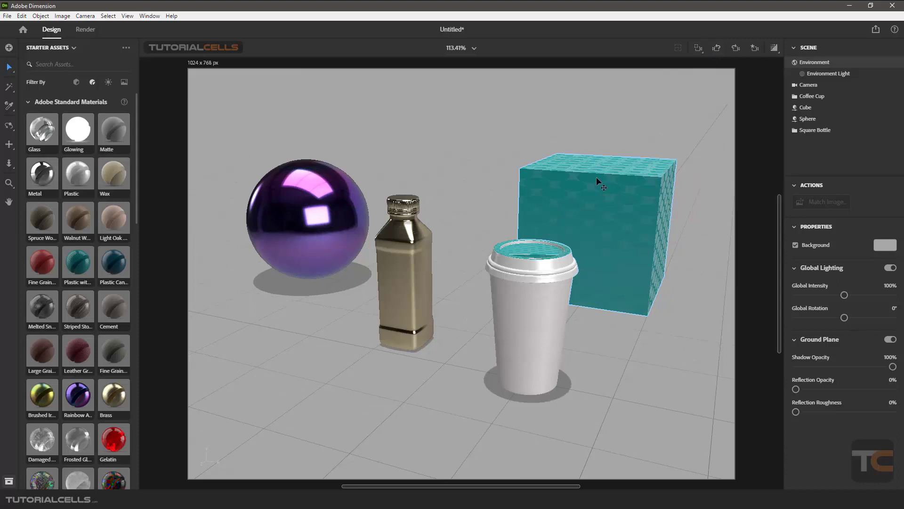
# - Save the overview angle as camera bookmark View 1 and check it restores after orbiting
pyautogui.click(754, 56)
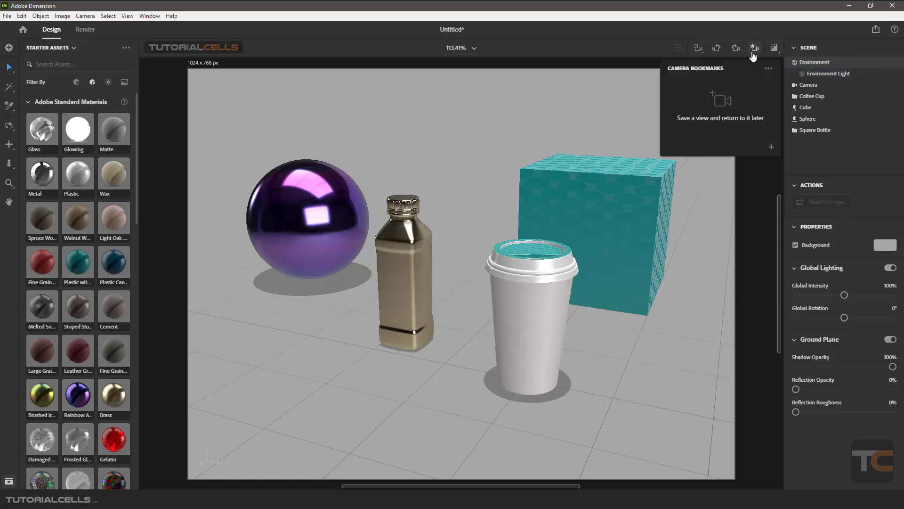
pyautogui.click(770, 148)
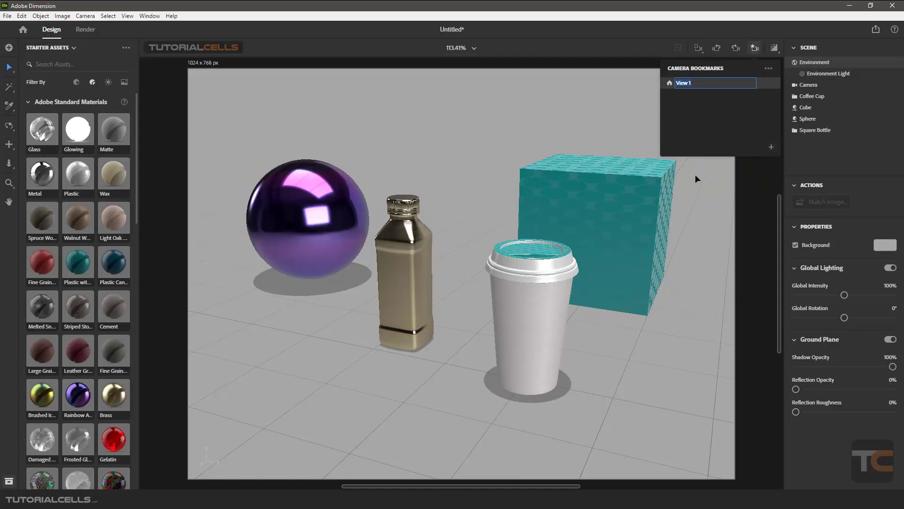
pyautogui.click(688, 104)
pyautogui.scroll(6, 567, 252)
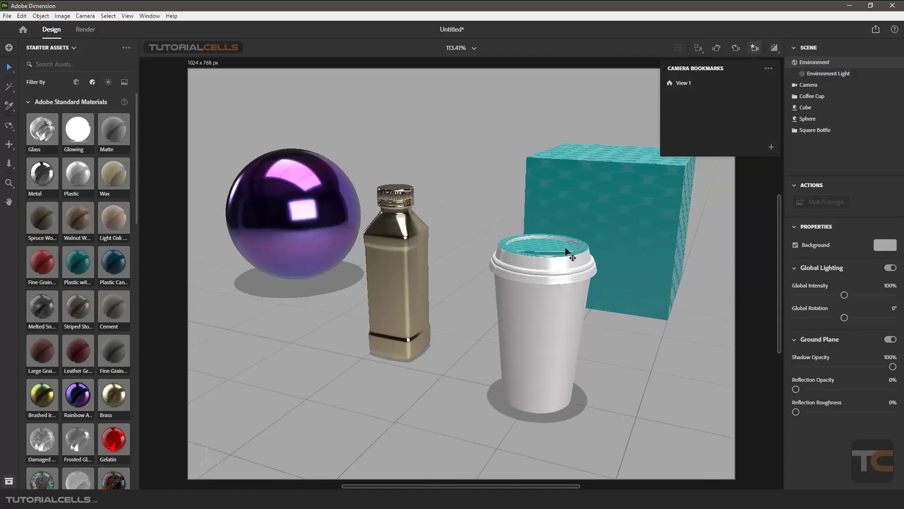
pyautogui.moveTo(470, 256); pyautogui.dragTo(282, 224, button='right')
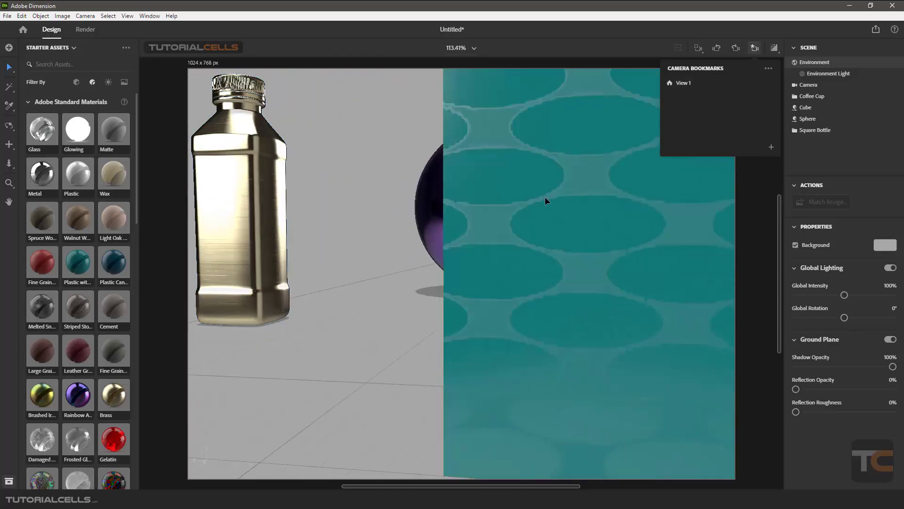
pyautogui.click(678, 83)
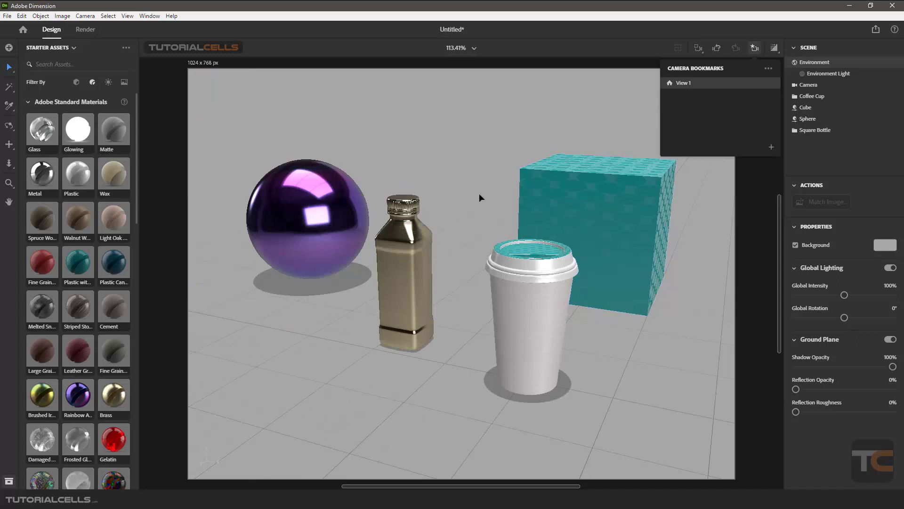
# - Pan and zoom the camera into a close-up centred on the purple sphere
pyautogui.moveTo(396, 244); pyautogui.dragTo(551, 265, button='middle')
pyautogui.scroll(5, 460, 238)
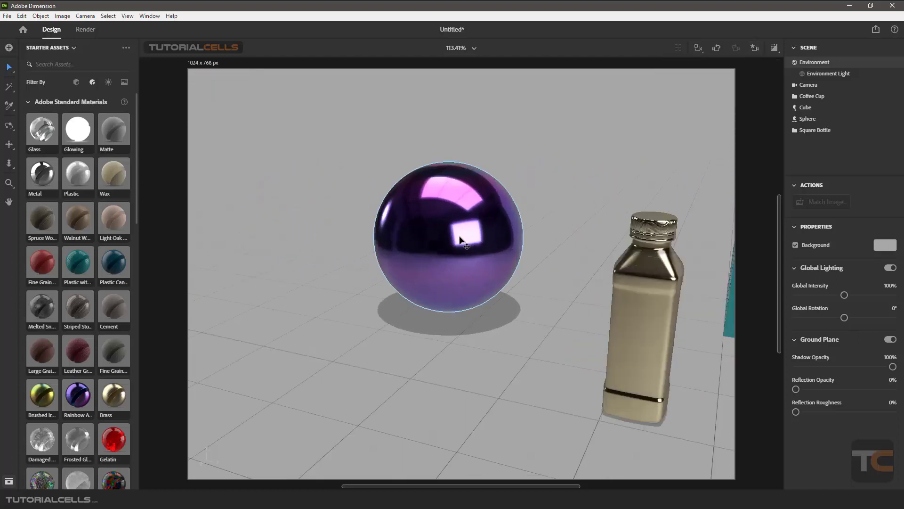
pyautogui.moveTo(449, 206); pyautogui.dragTo(498, 265, button='middle')
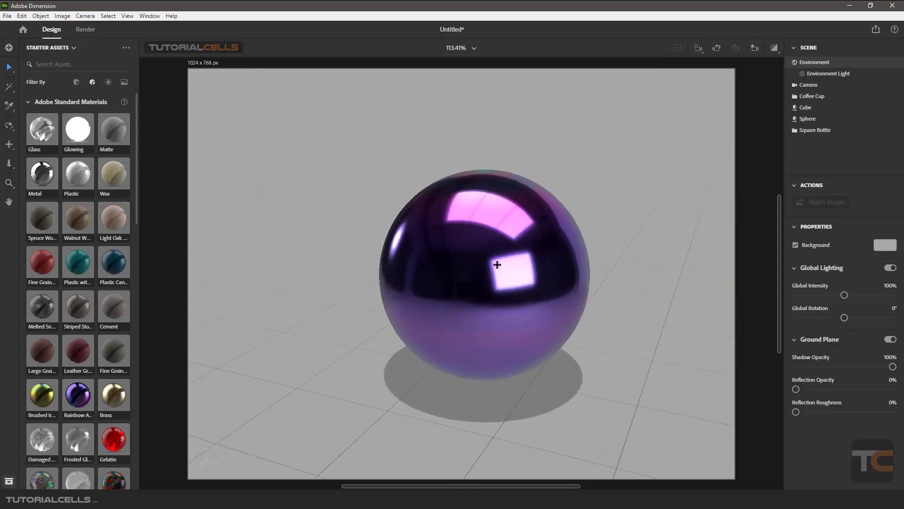
pyautogui.scroll(3, 497, 265)
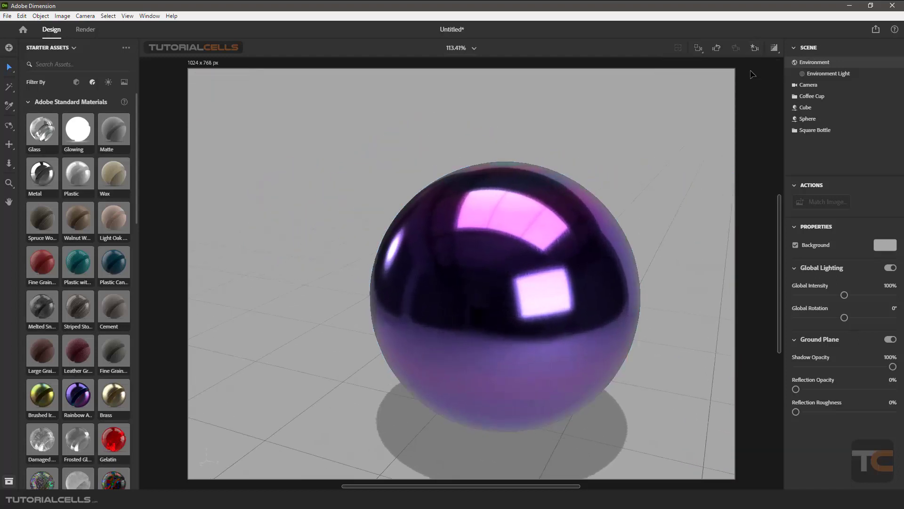
pyautogui.click(754, 51)
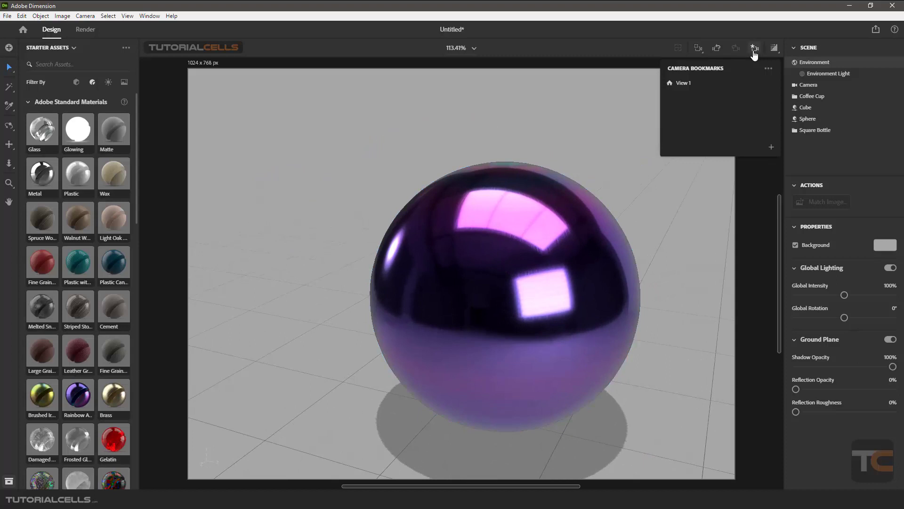
# - Add the sphere close-up as camera bookmark View 2, then move the camera away
pyautogui.click(771, 148)
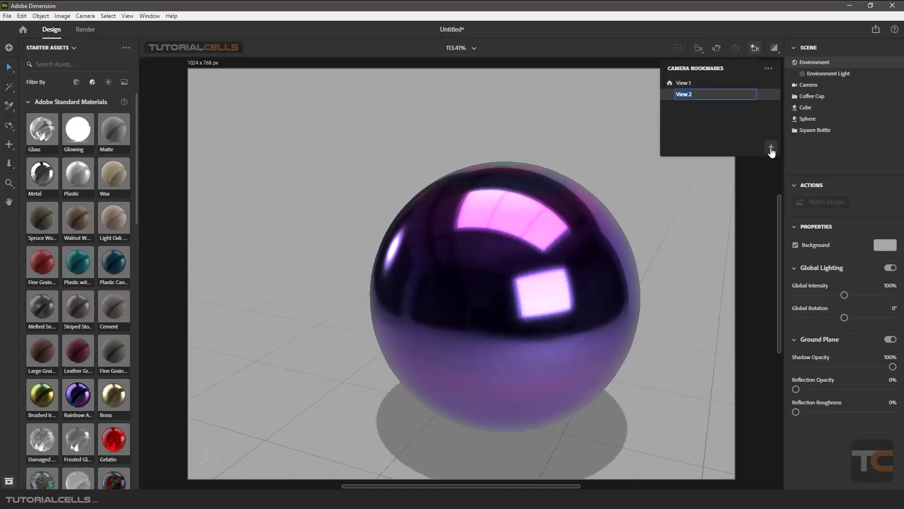
pyautogui.click(688, 112)
pyautogui.scroll(-8, 592, 145)
pyautogui.moveTo(582, 217); pyautogui.dragTo(420, 202, button='middle')
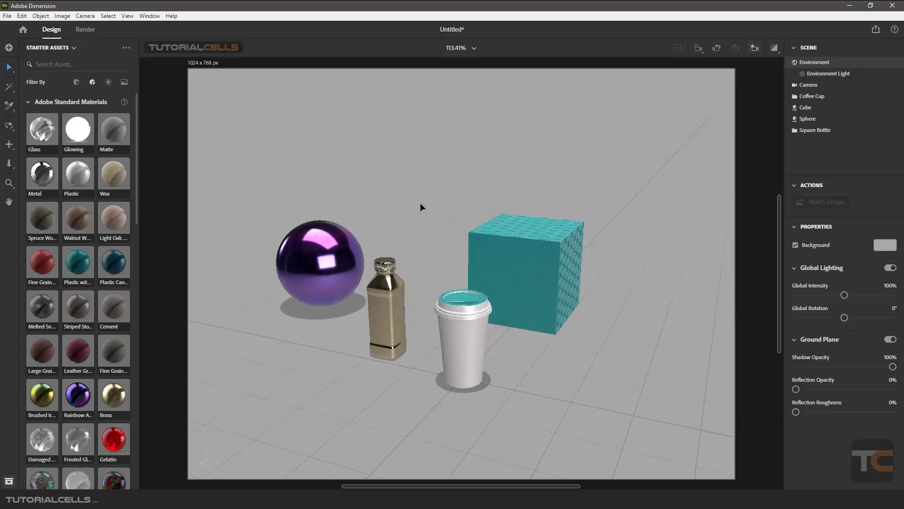
pyautogui.scroll(2, 325, 231)
# - Recall View 2 and then View 1 to confirm both bookmarks restore their views
pyautogui.click(754, 48)
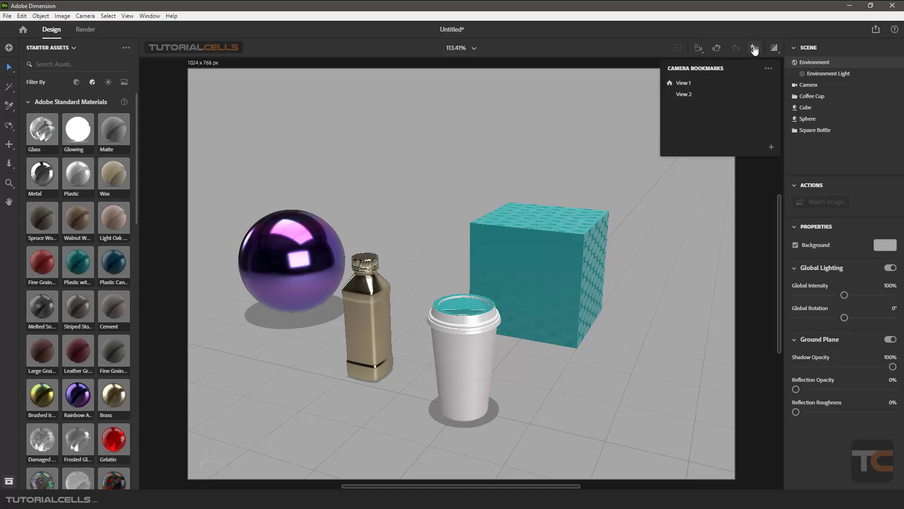
pyautogui.click(688, 96)
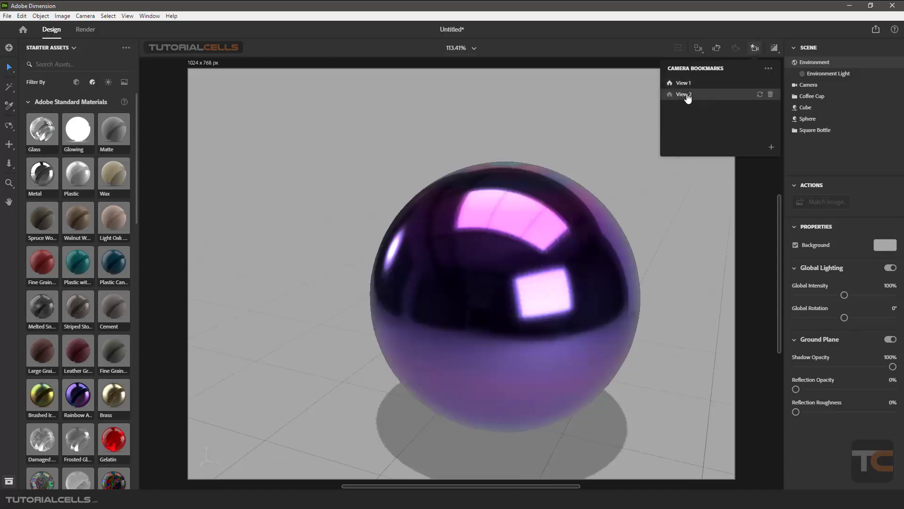
pyautogui.click(687, 84)
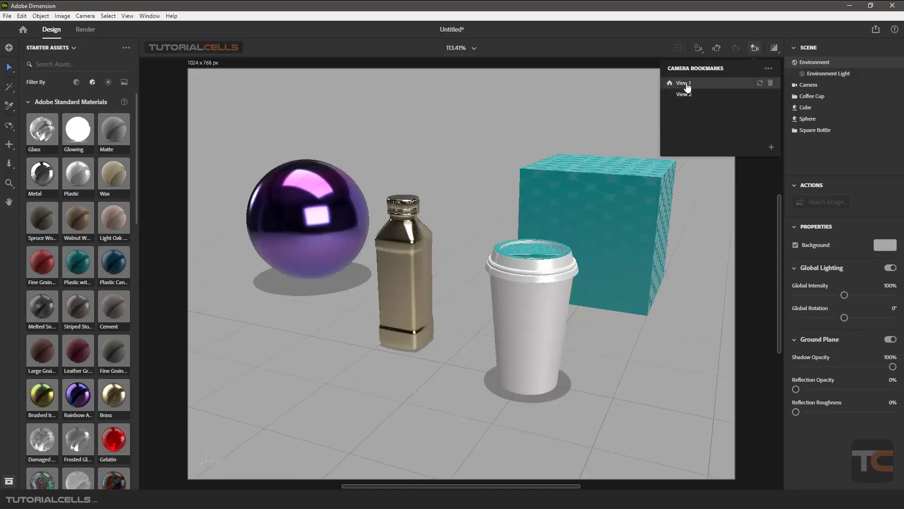
pyautogui.scroll(2, 556, 233)
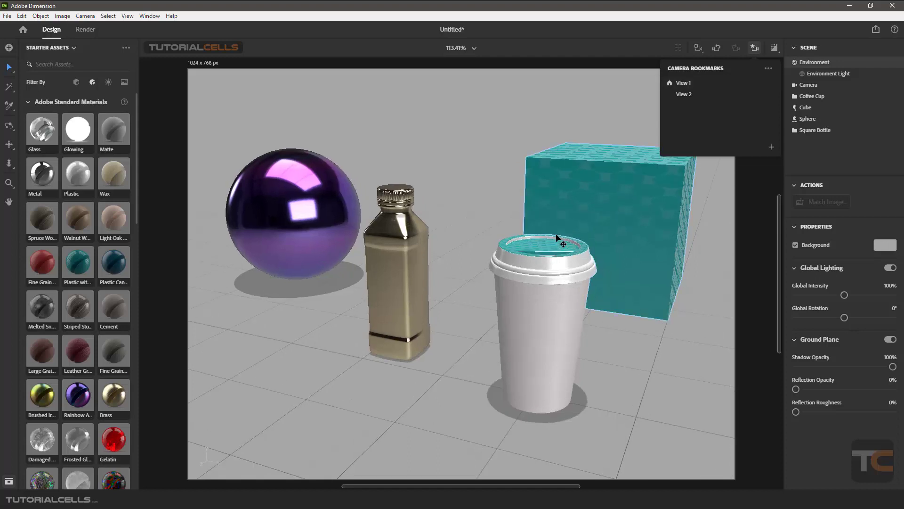
pyautogui.scroll(1, 563, 230)
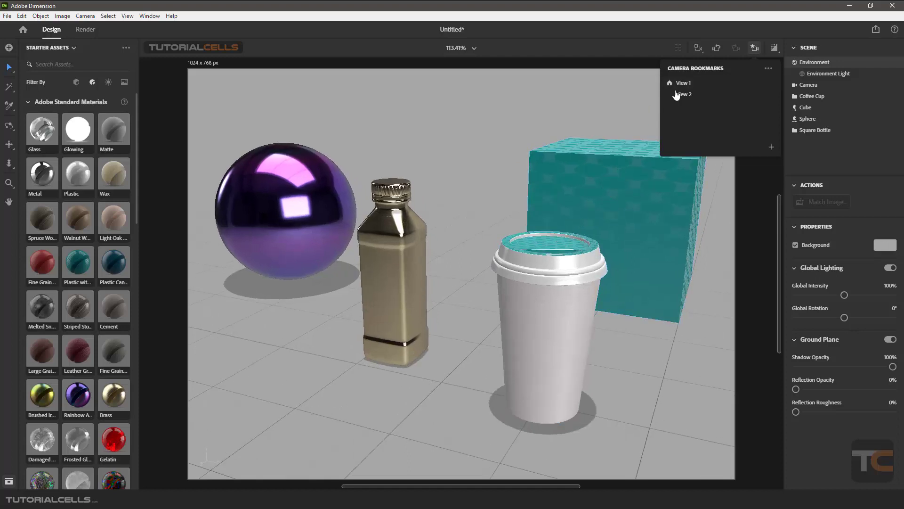
pyautogui.moveTo(695, 88)
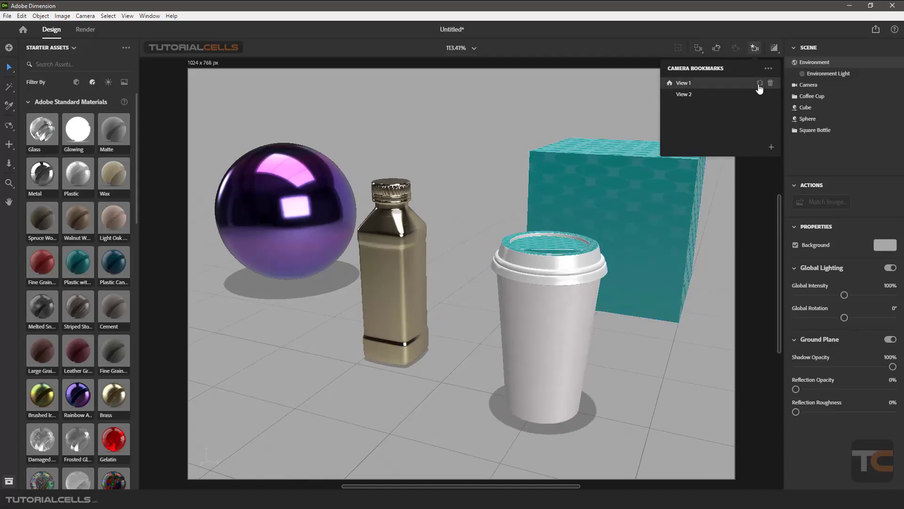